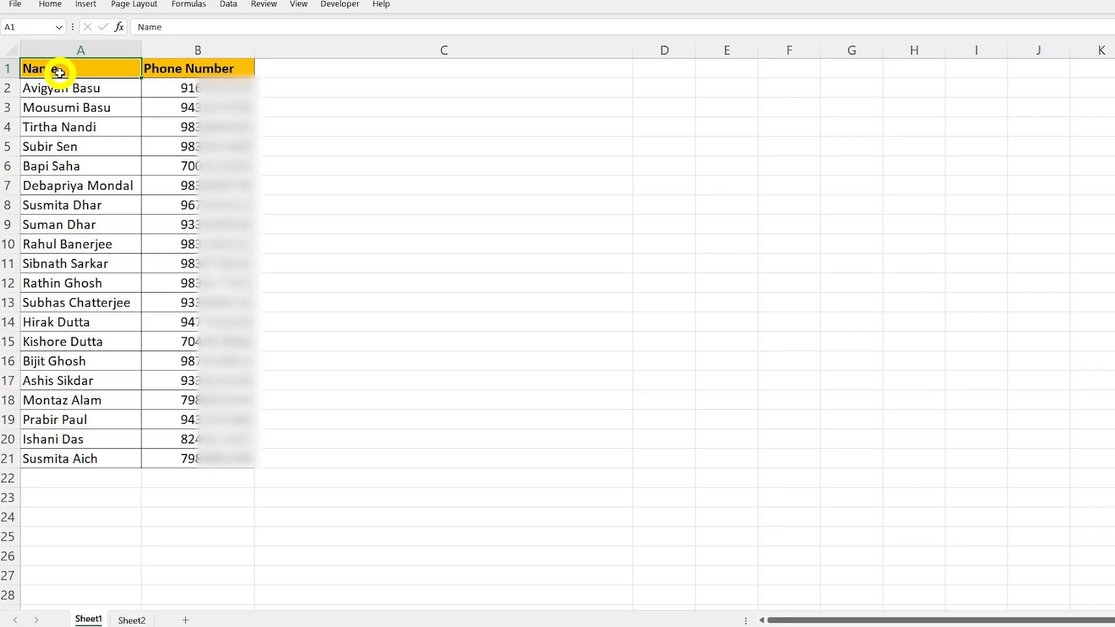
From Sheet2, send the prefilled WhatsApp meeting messages through the links in D2 and D3, and check the message formula in C3.
left_click_drag(60, 70, 194, 460)
left_click(69, 68)
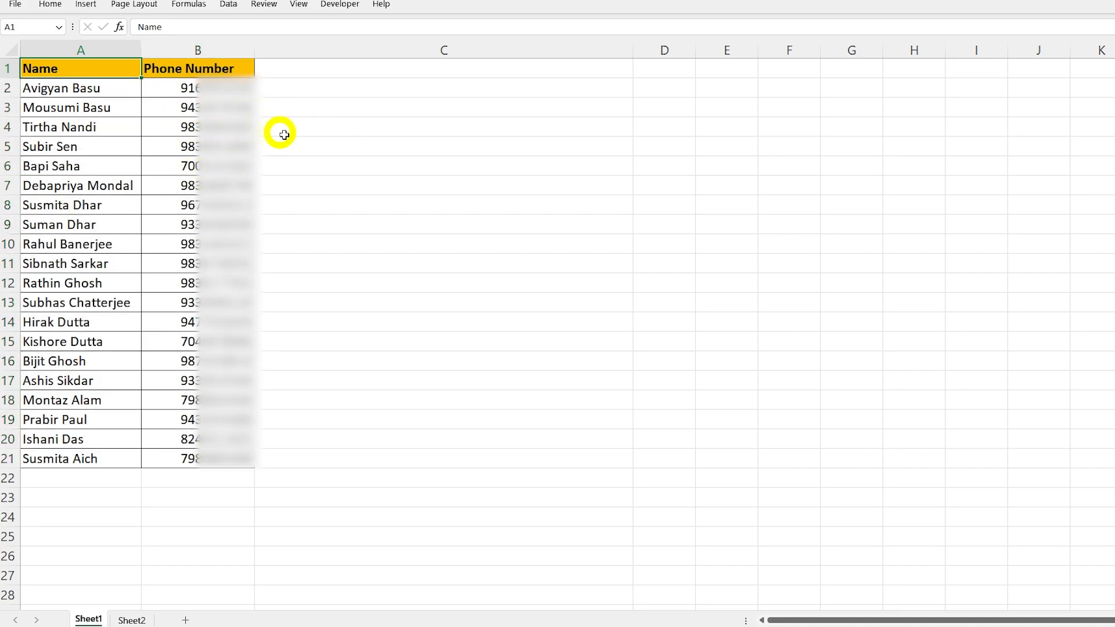
left_click(146, 611)
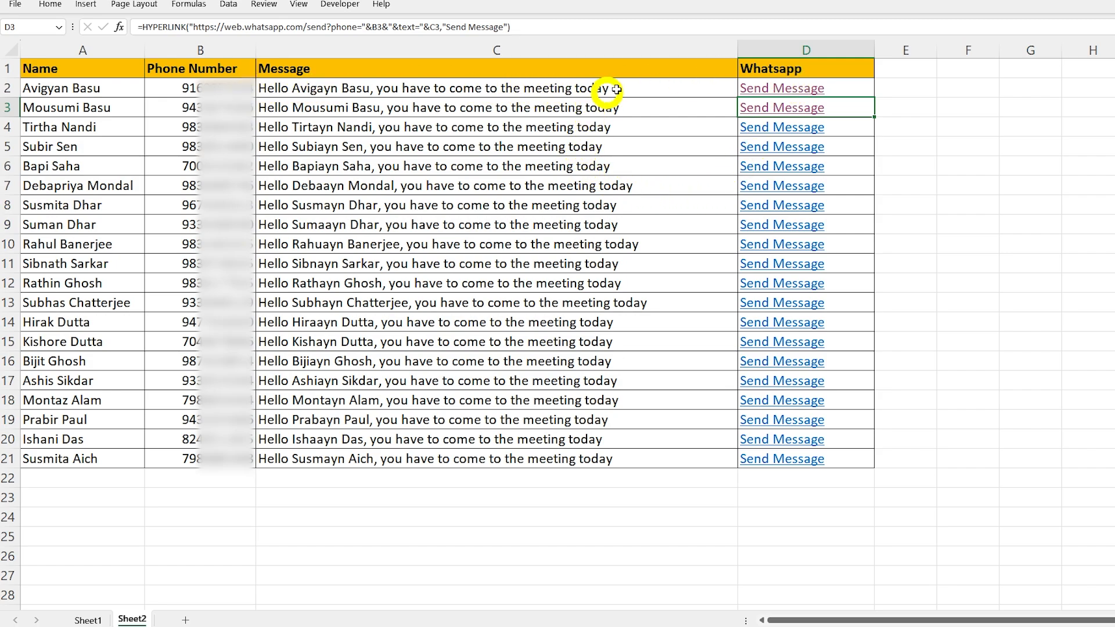
left_click(780, 89)
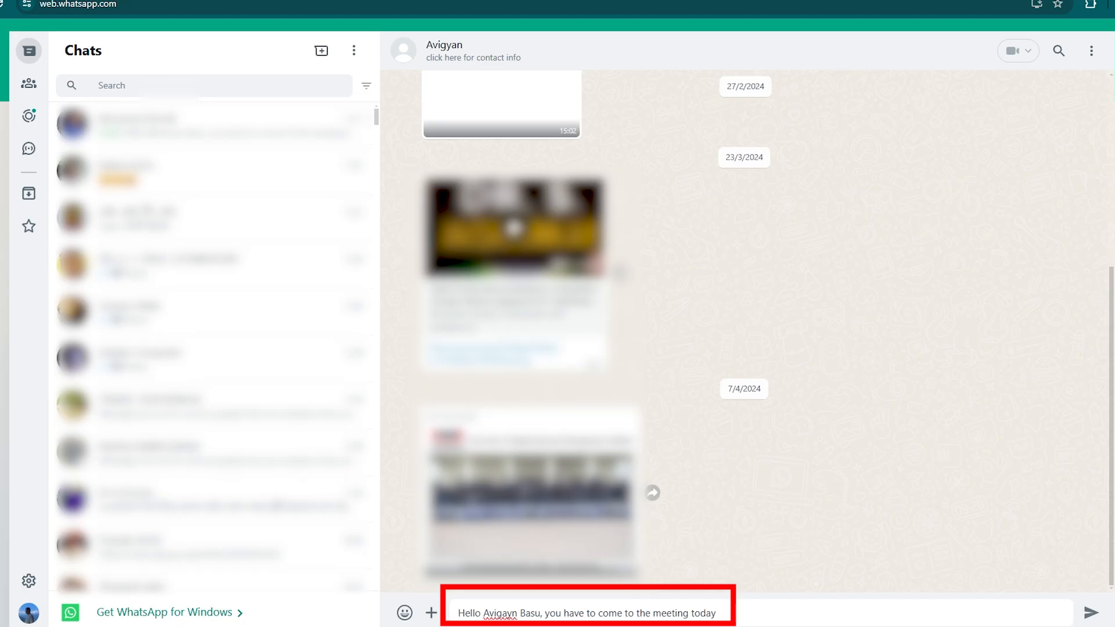
left_click(1090, 611)
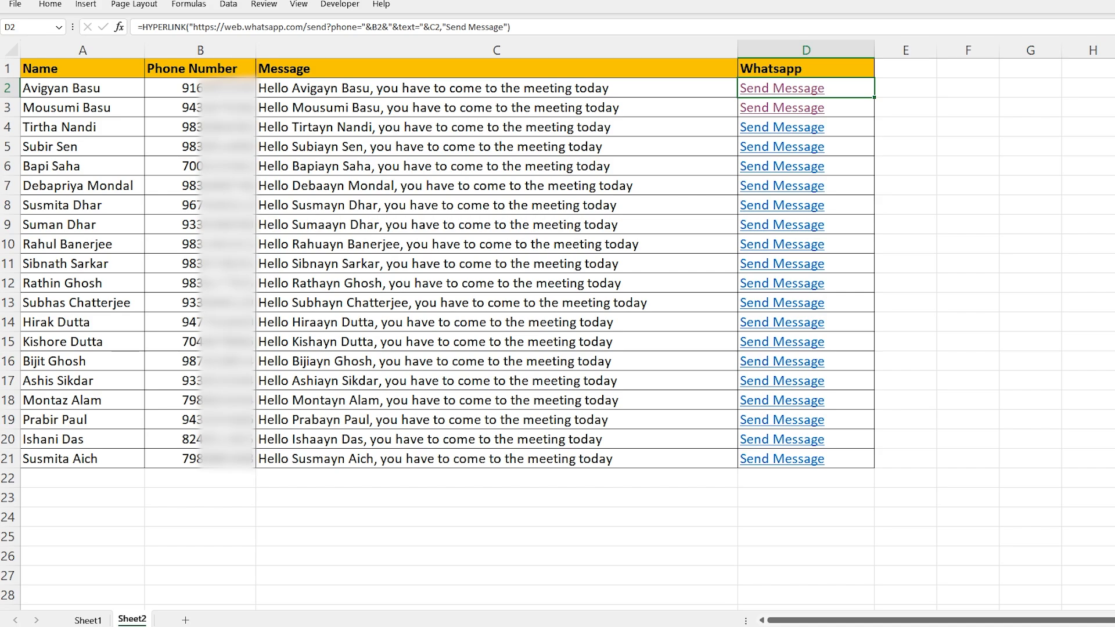
left_click(778, 110)
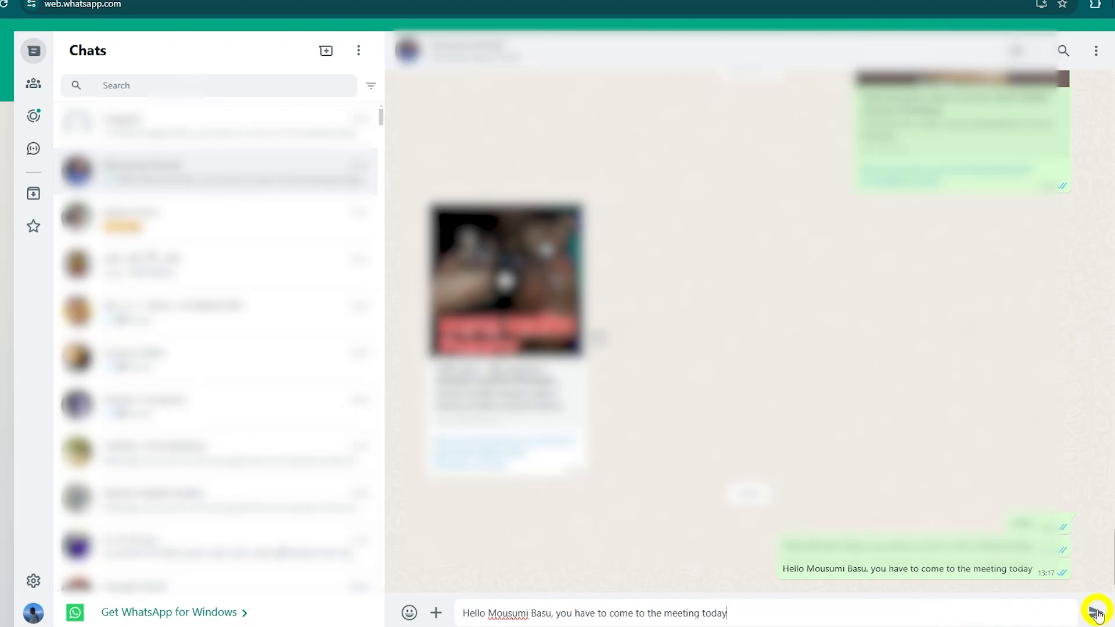
left_click(1096, 614)
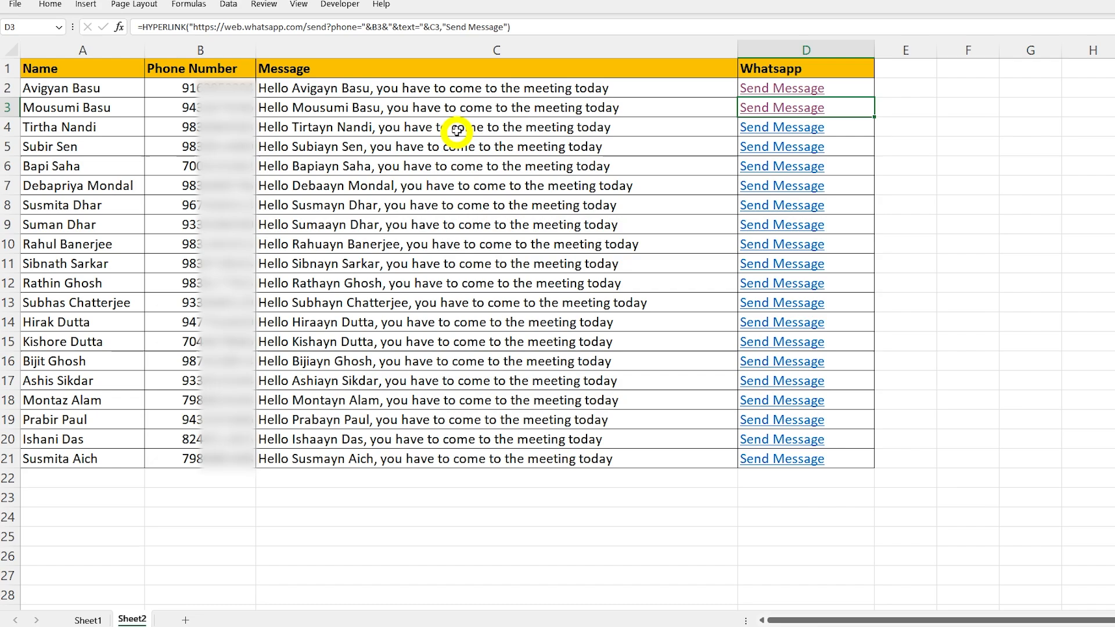
left_click(449, 105)
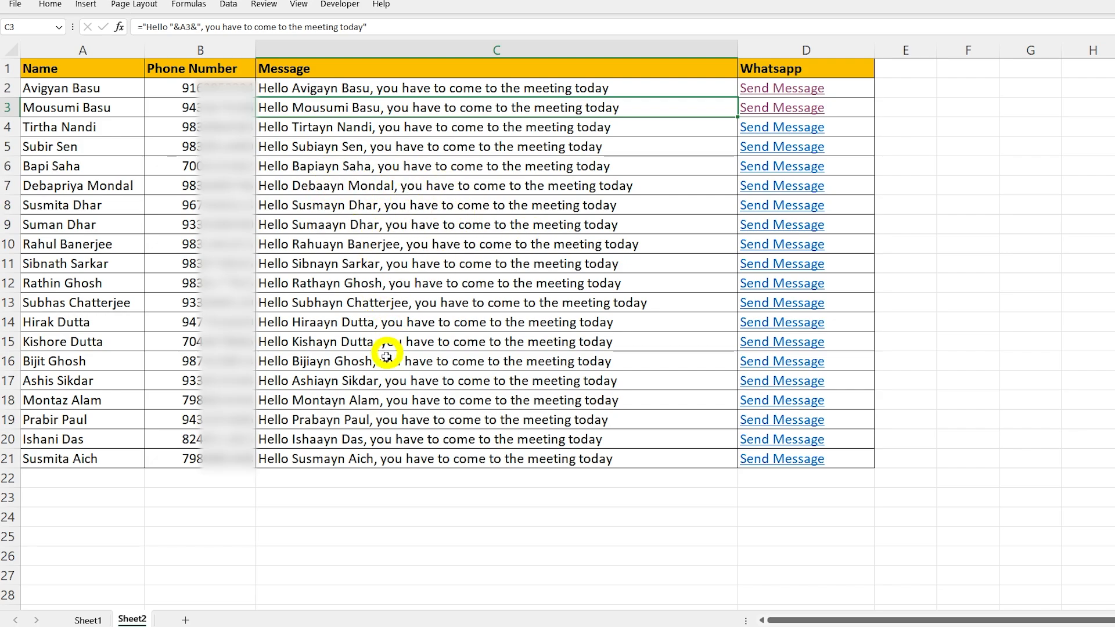
key("ctrl+Page_Up")
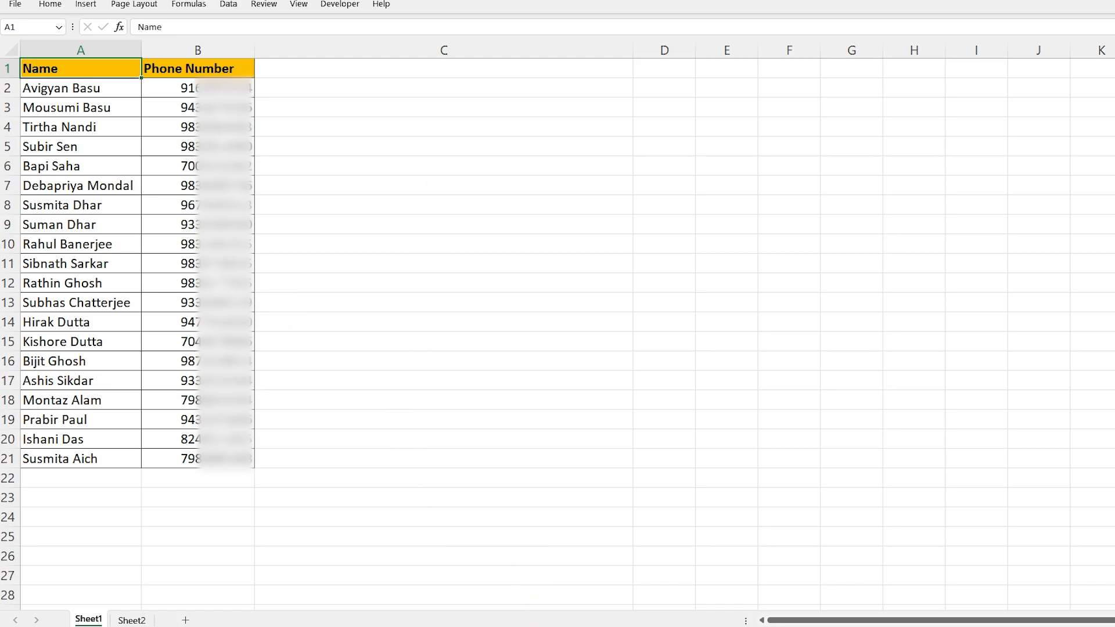
left_click(536, 626)
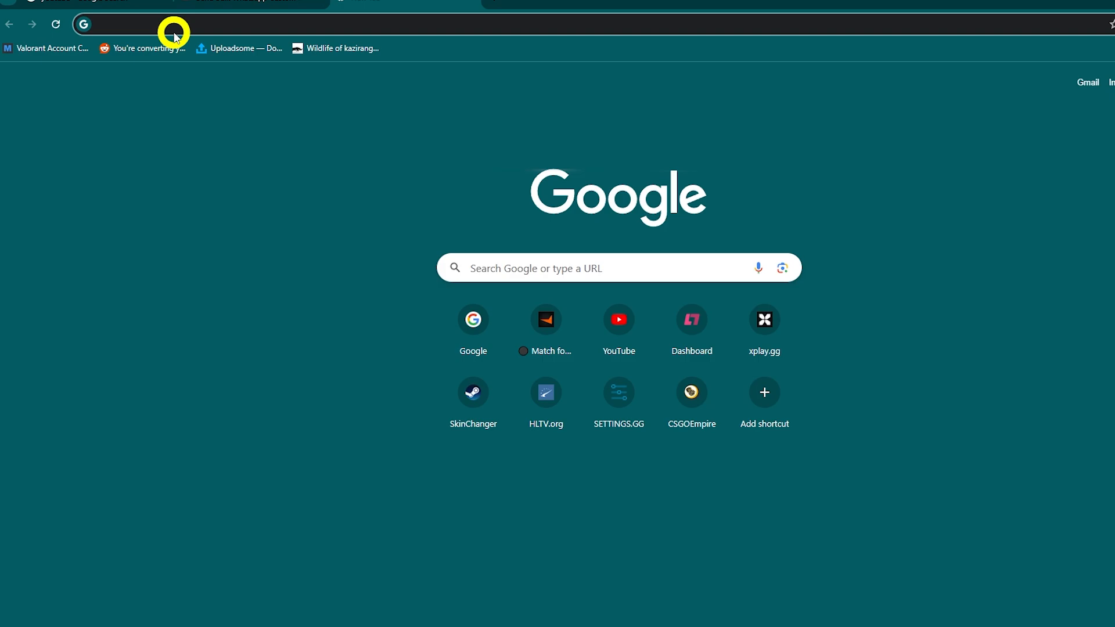
type("https://web.whatsapp.com/send?phone=")
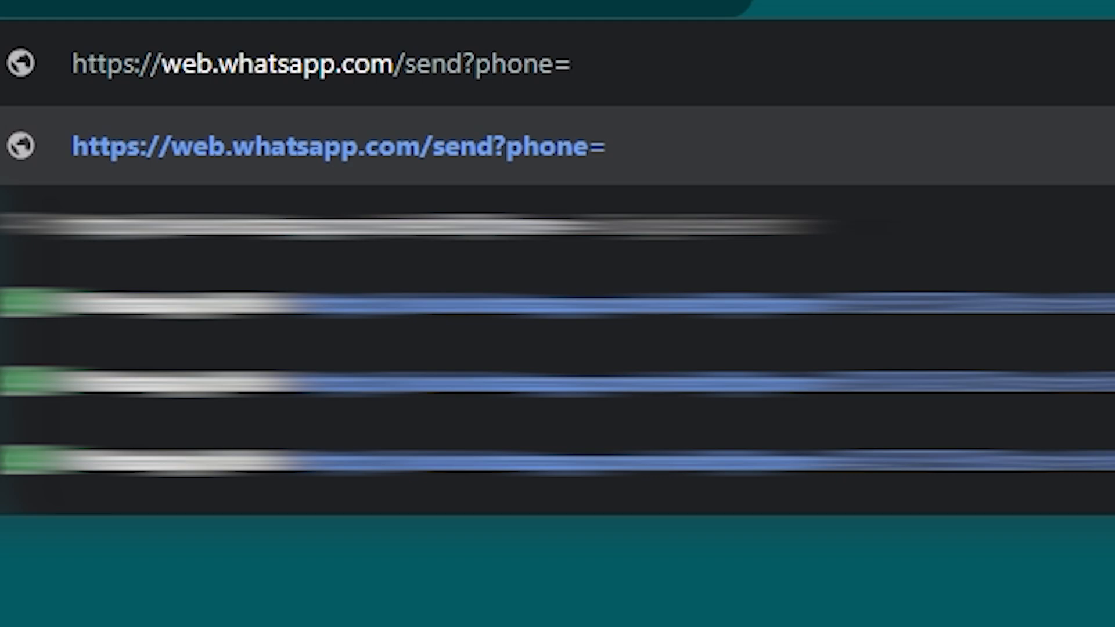
key("ctrl+v")
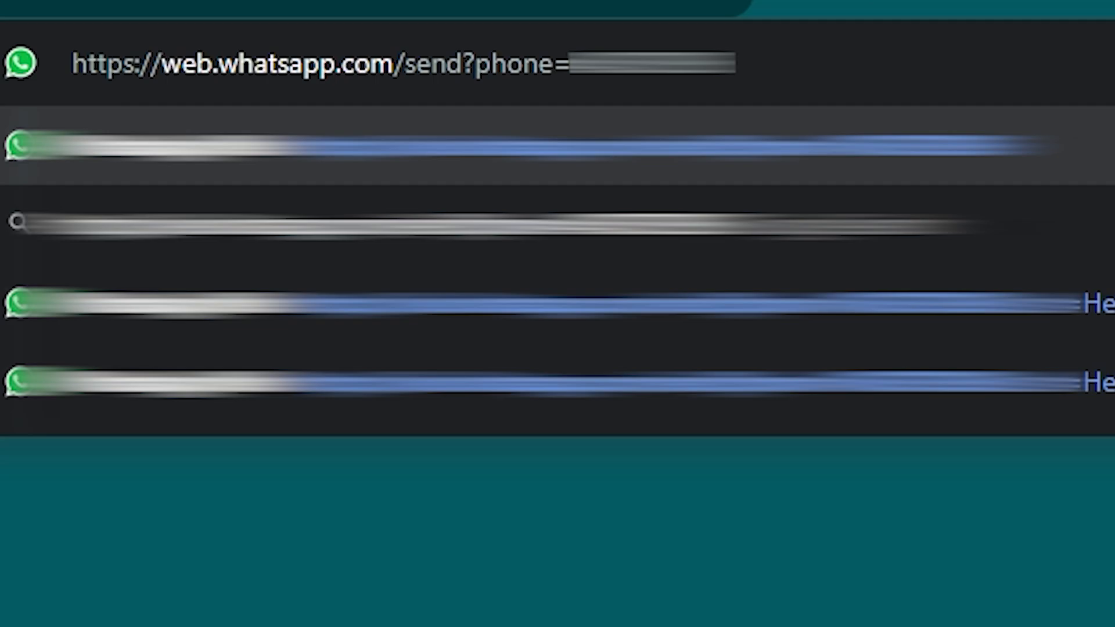
key("Return")
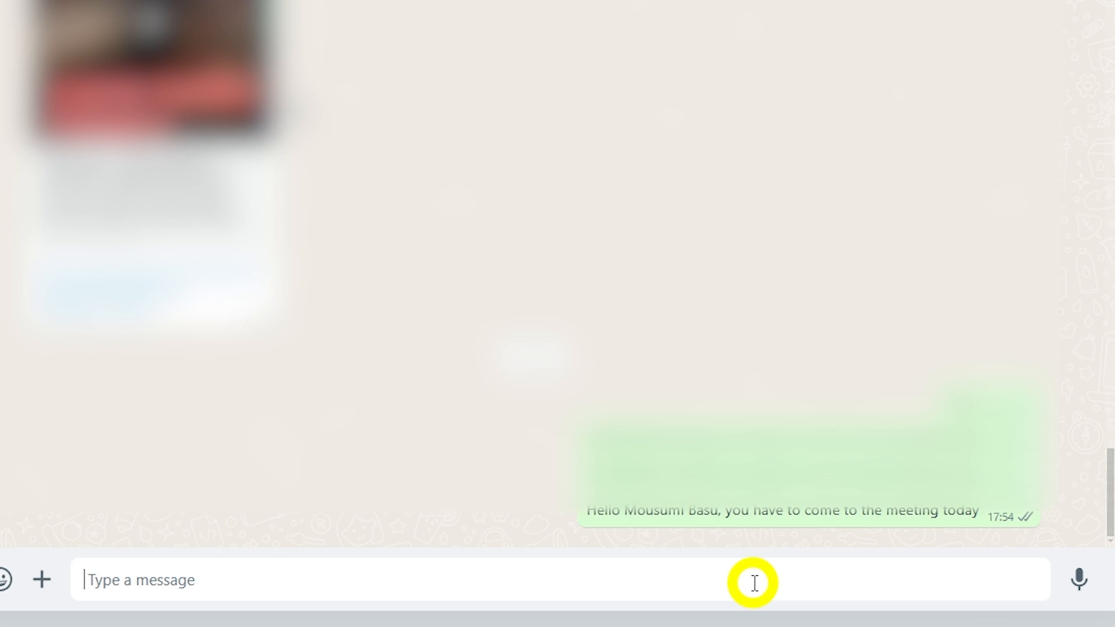
Send the message "Hello" in the opened WhatsApp chat.
left_click(754, 583)
type("Hedl")
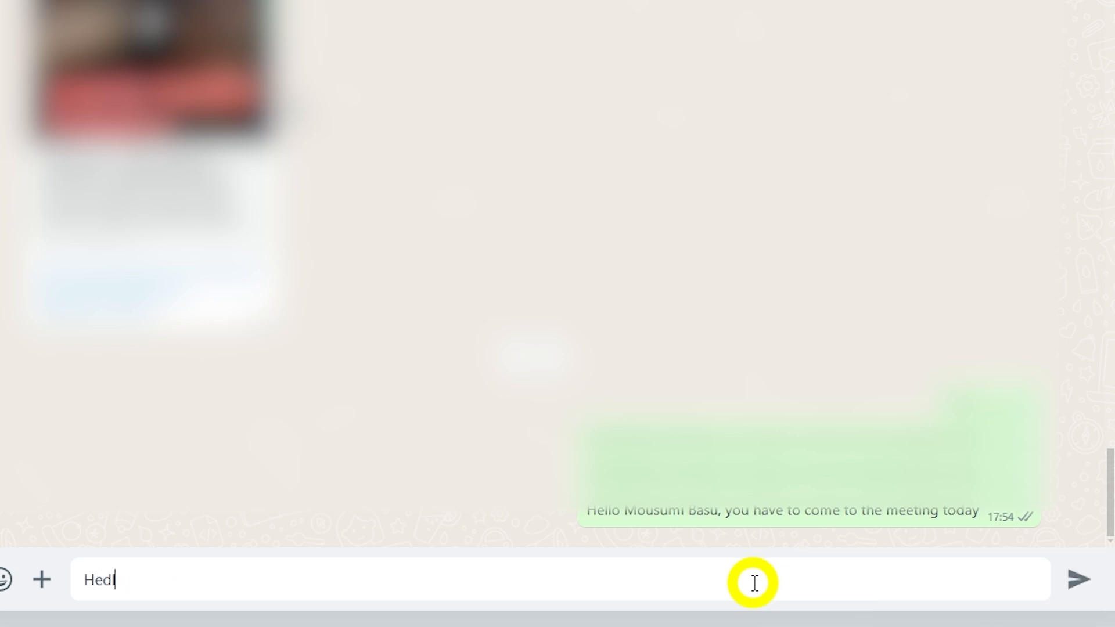
key("BackSpace")
key("BackSpace")
type("llo")
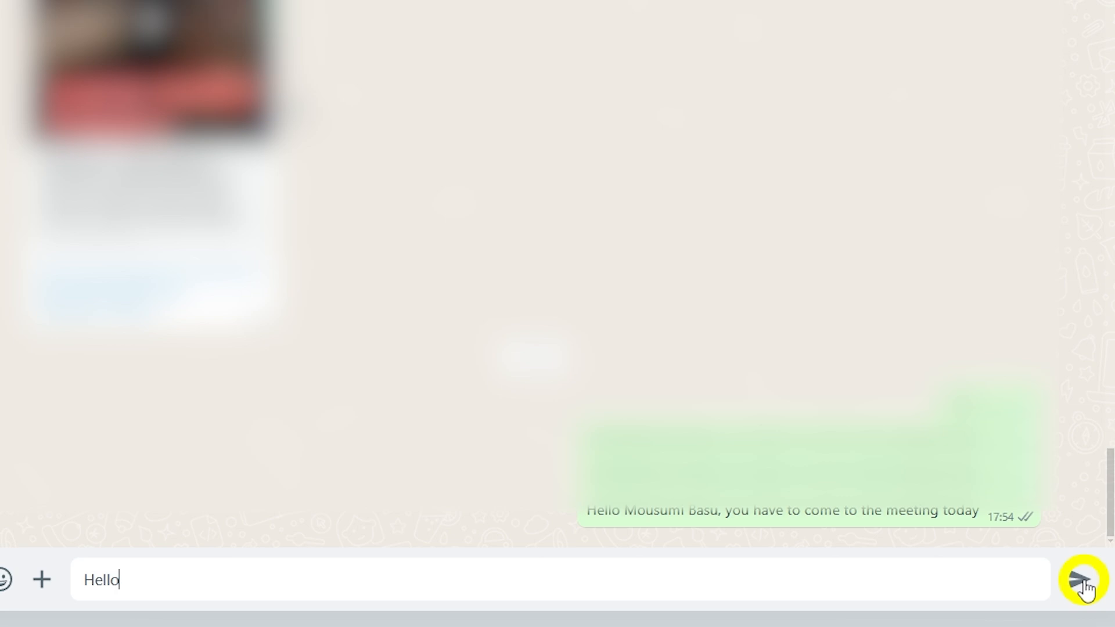
left_click(1082, 583)
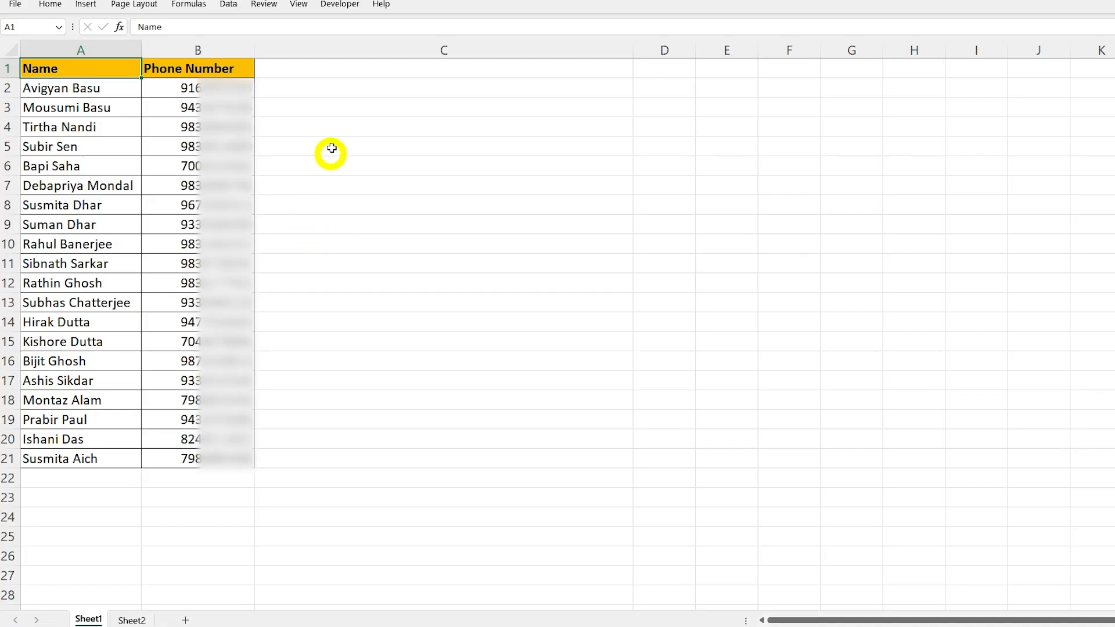
left_click(411, 167)
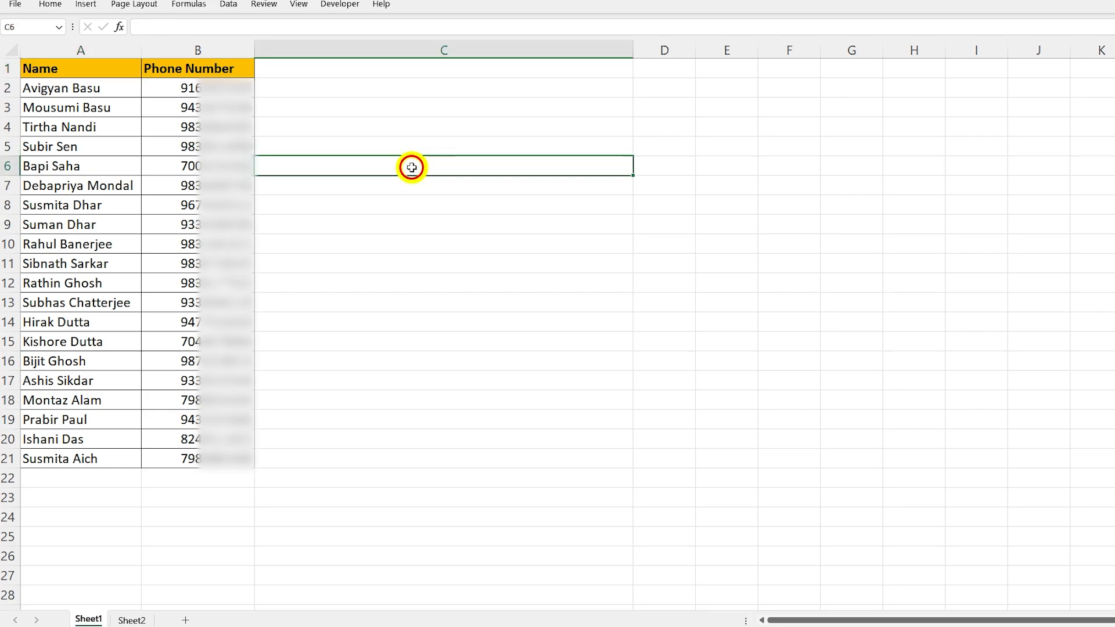
type("=HYPERLINK(")
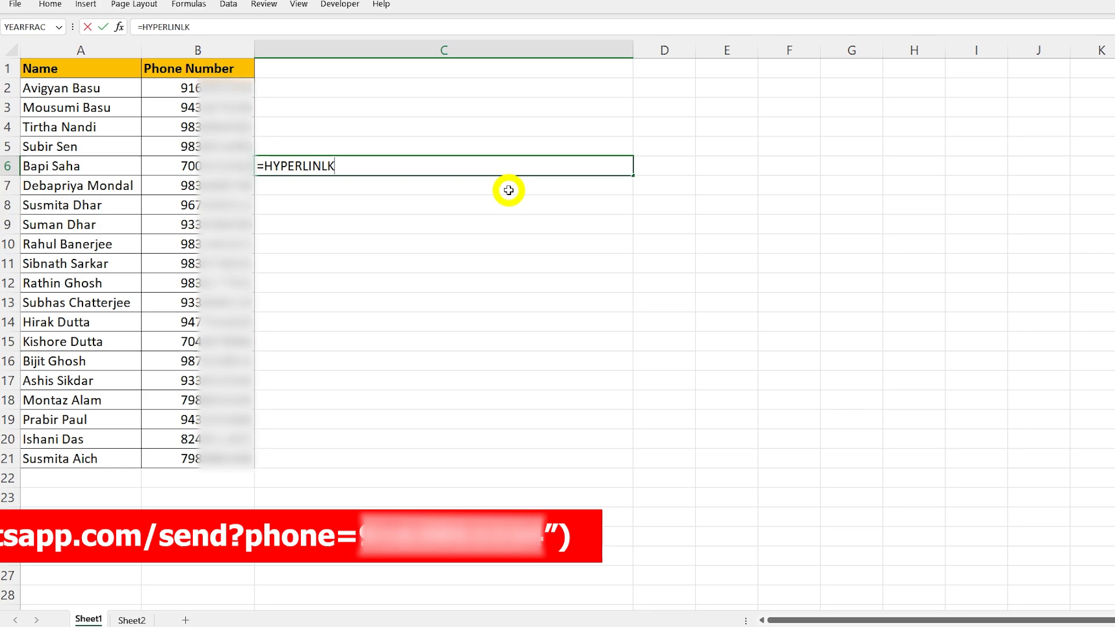
type("\"")
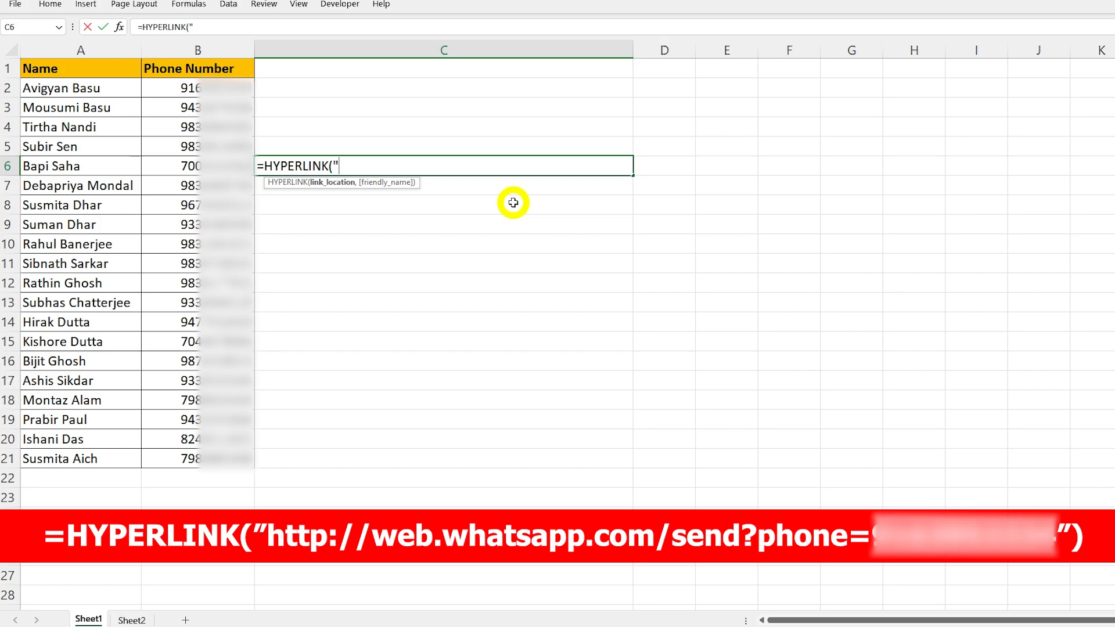
type("https://web.whatsapp.com/send?phone=")
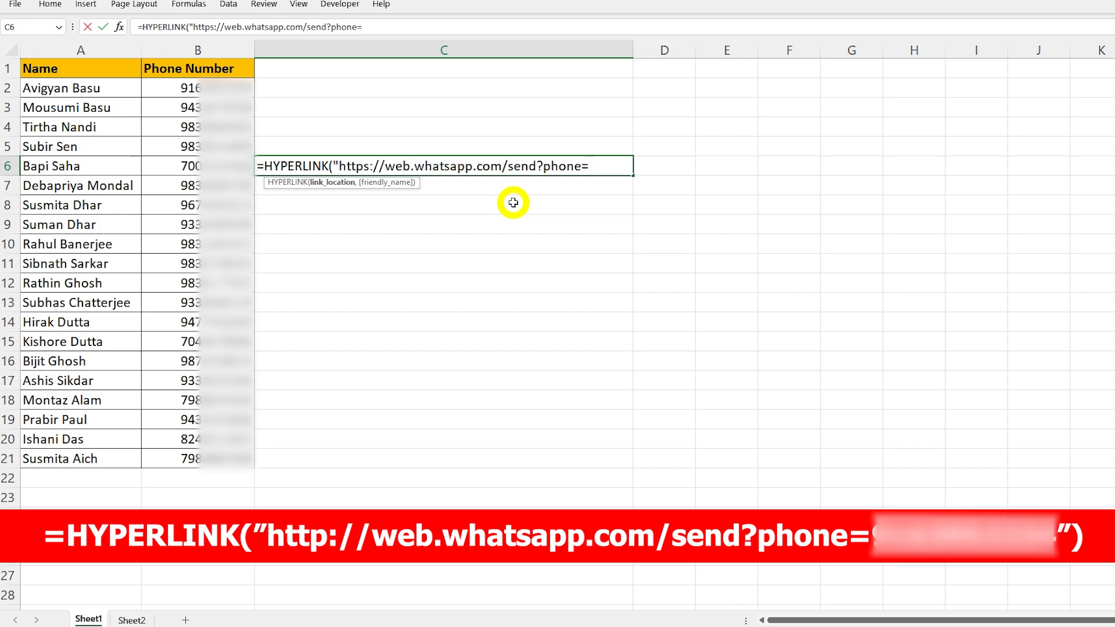
key("ctrl+v")
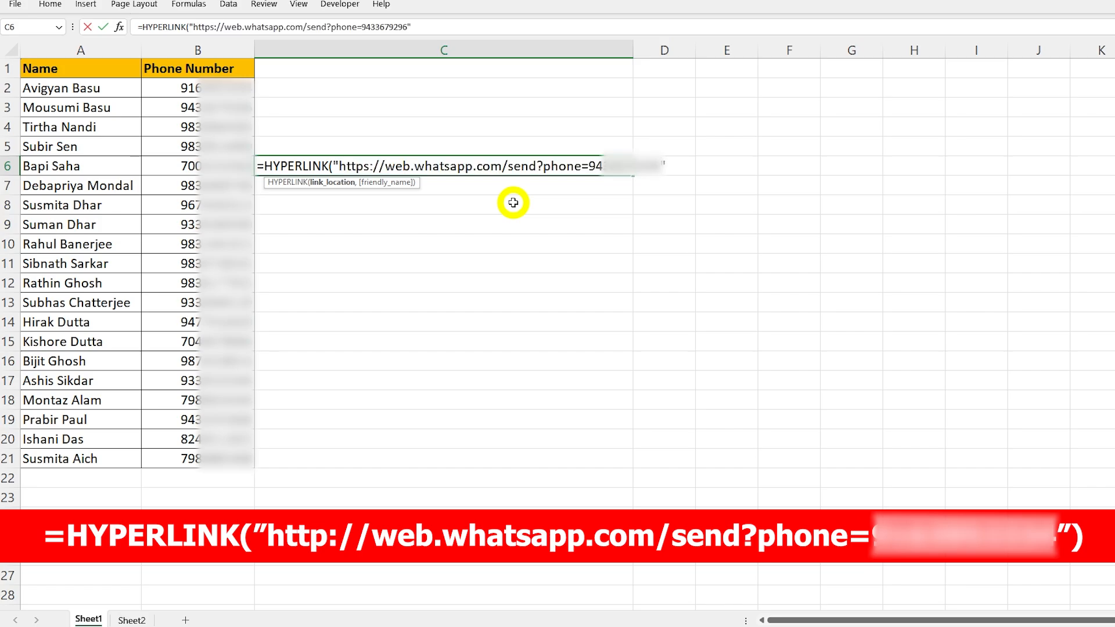
type("\")")
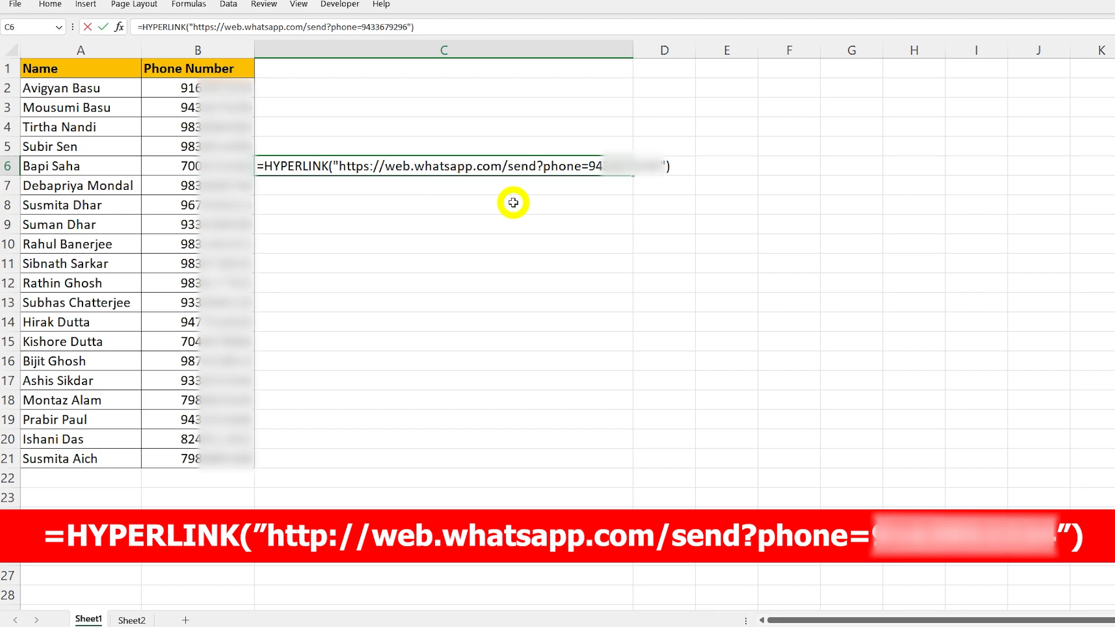
key("Return")
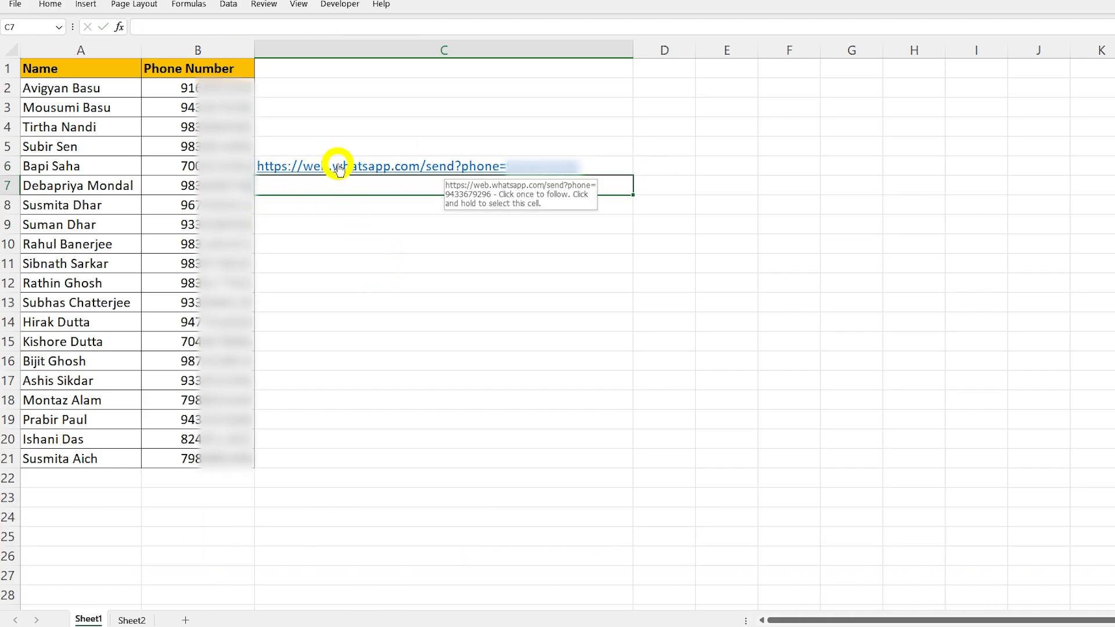
left_click(289, 168)
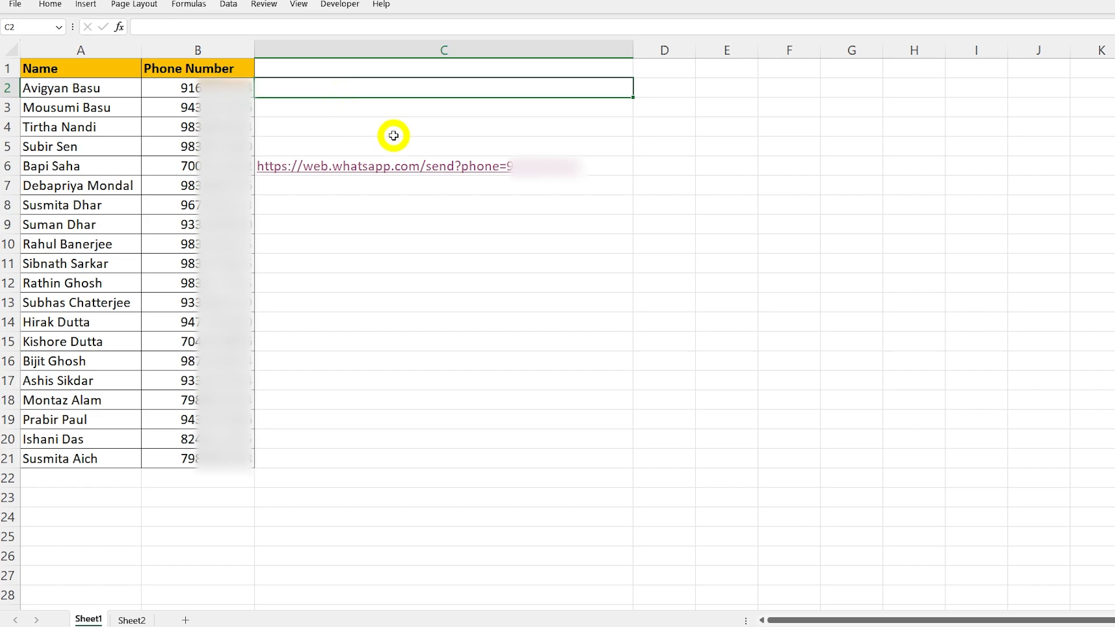
Enter the formula ="Hello "&A2&", you have to come to the meeting today" in cell C2.
type("=\"Hello \"&")
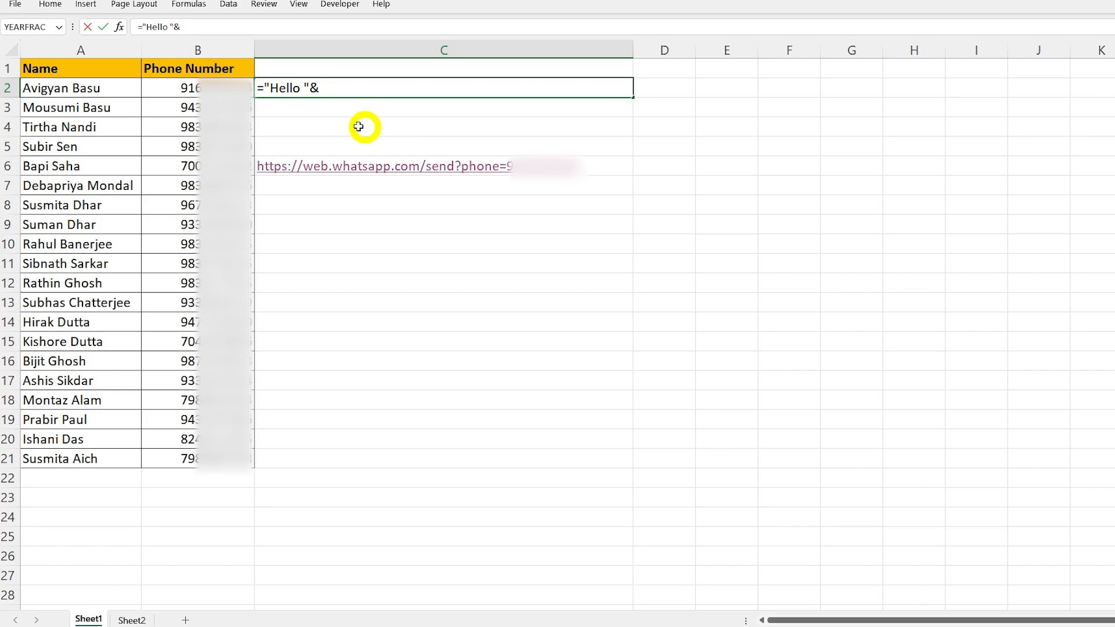
left_click(69, 89)
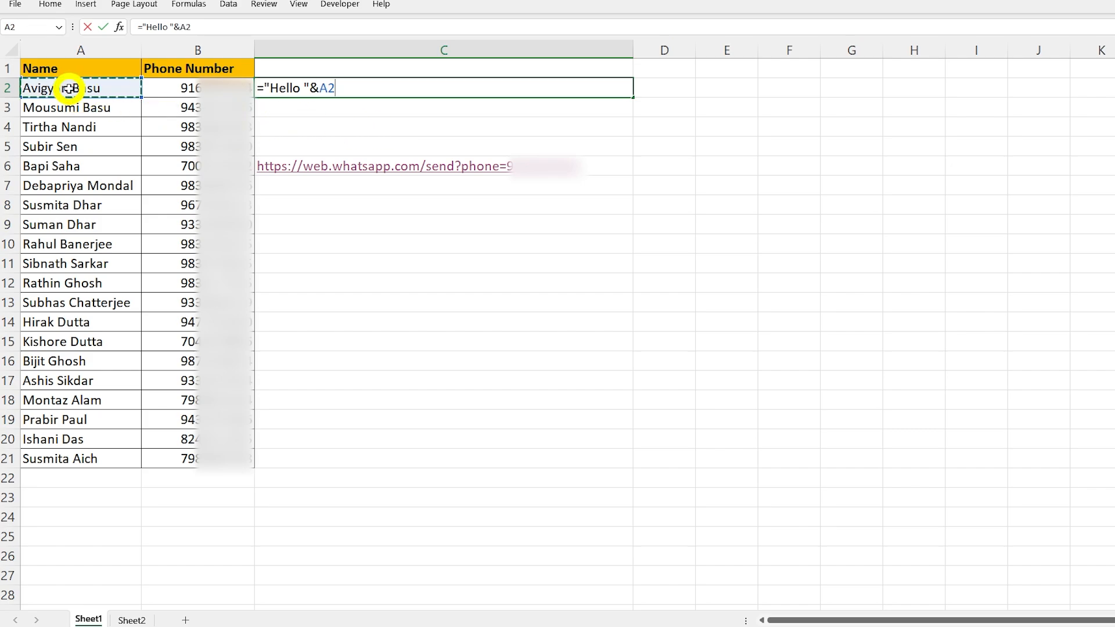
type("&\", yoi")
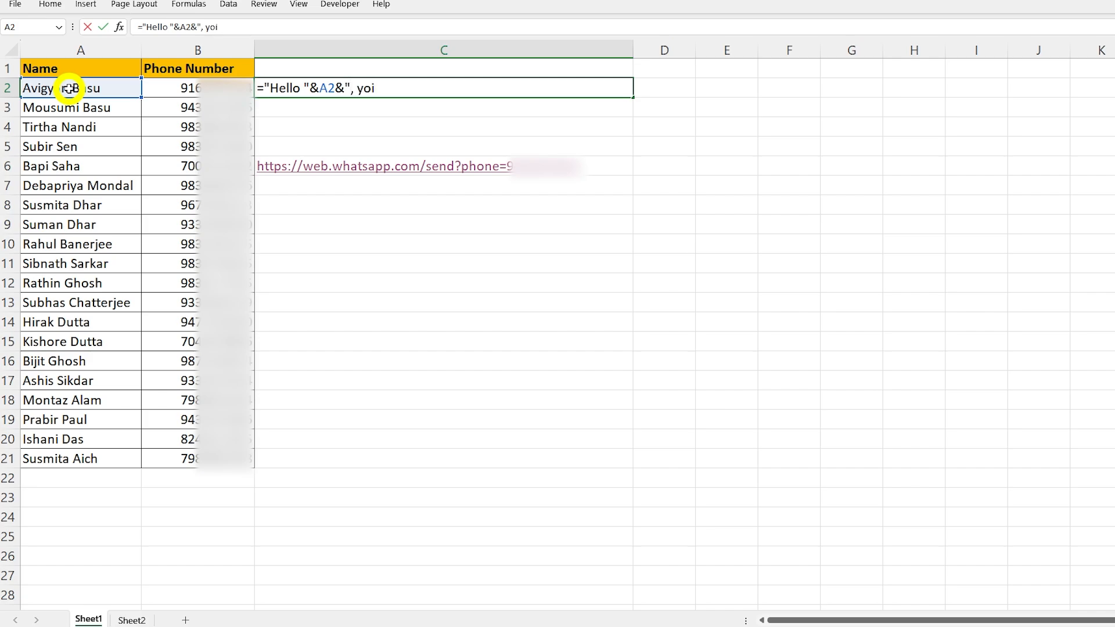
key("BackSpace")
type("u have to come to the meeting today")
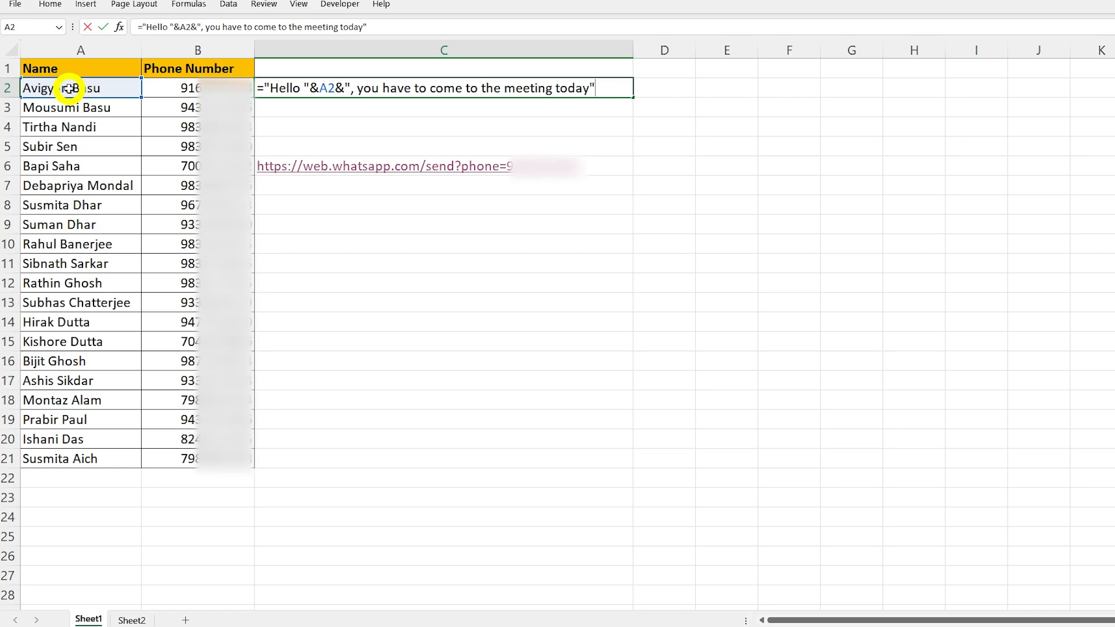
key("Return")
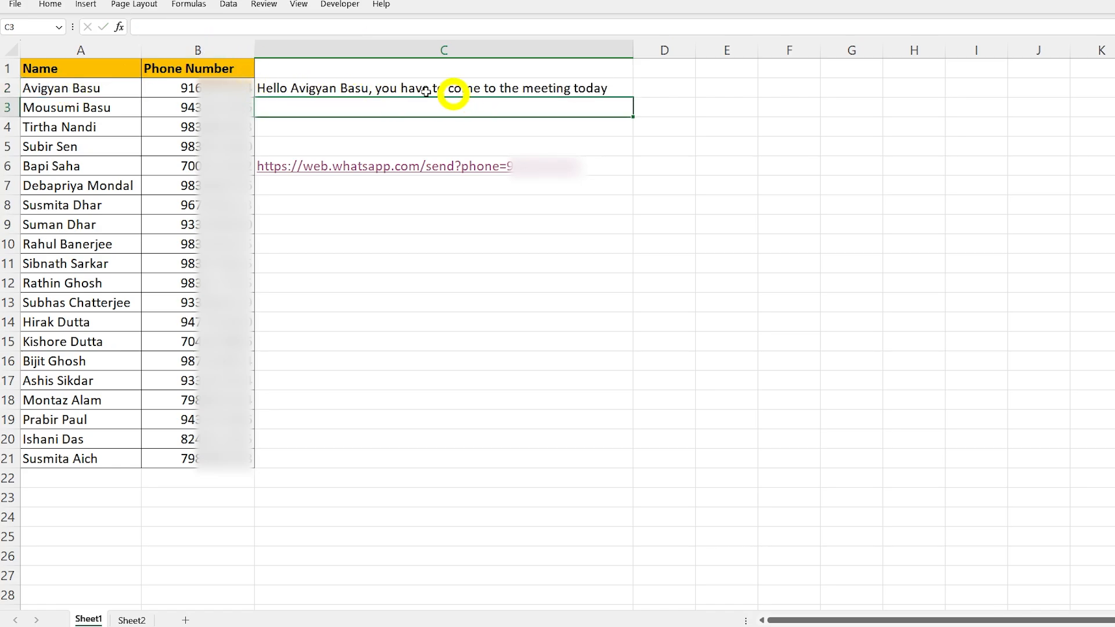
left_click(663, 86)
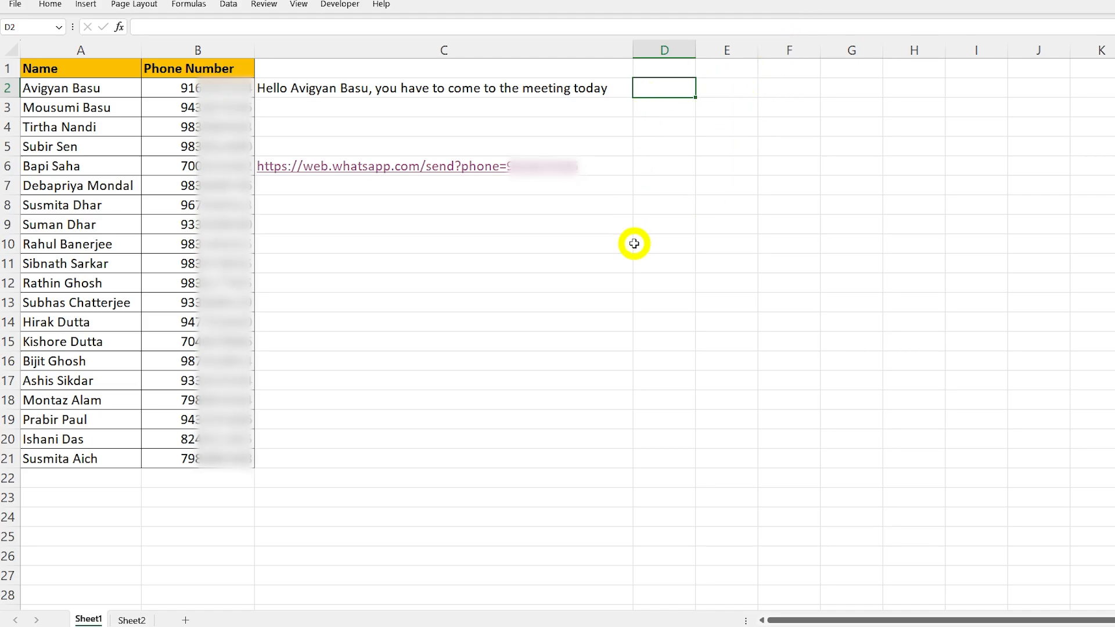
type("=H")
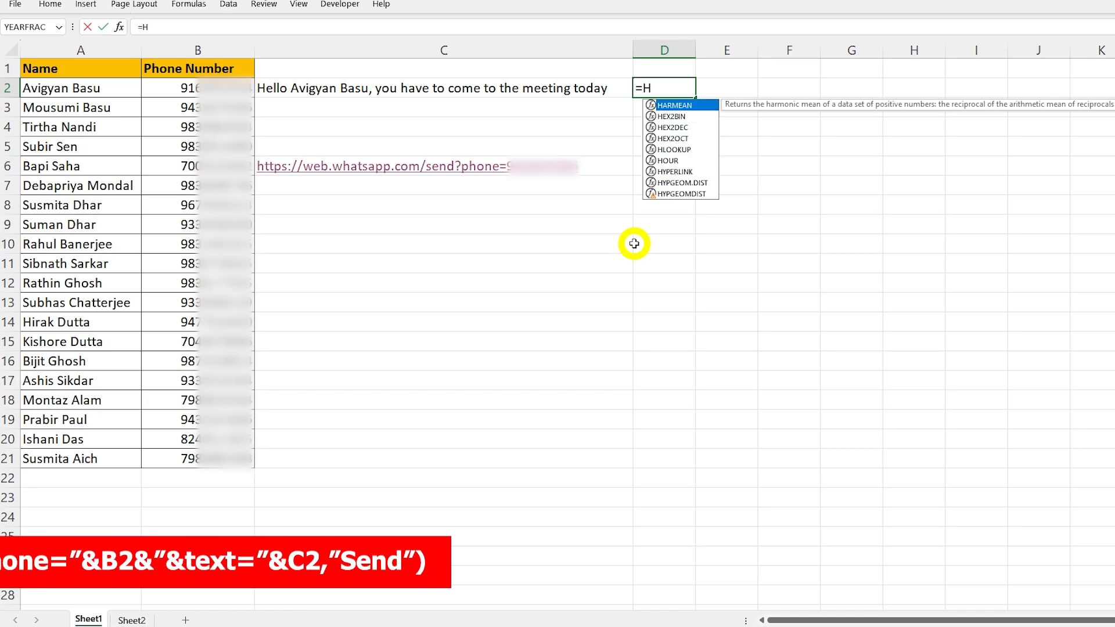
type("YPERLINK(")
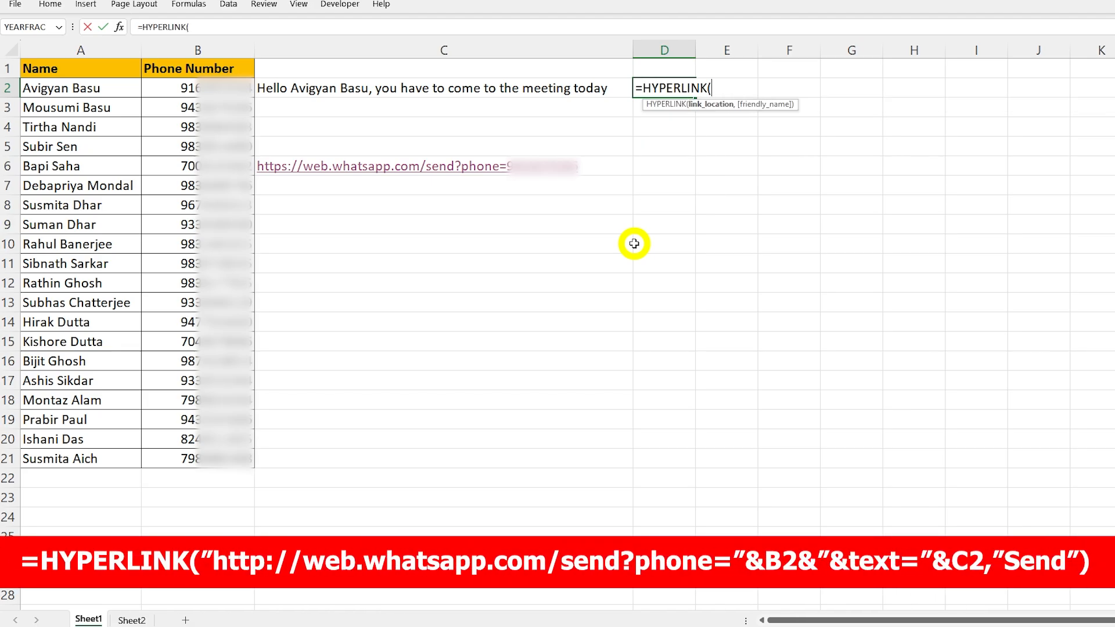
type("\"")
type("https://web.whatsapp.com/send?phone=")
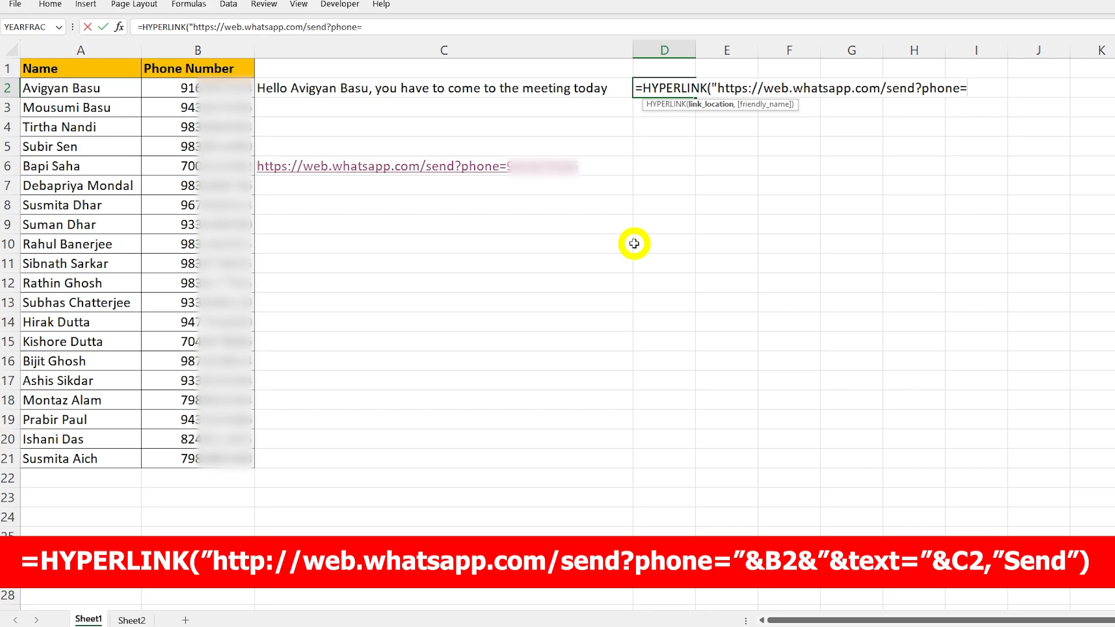
type("\"")
type("&")
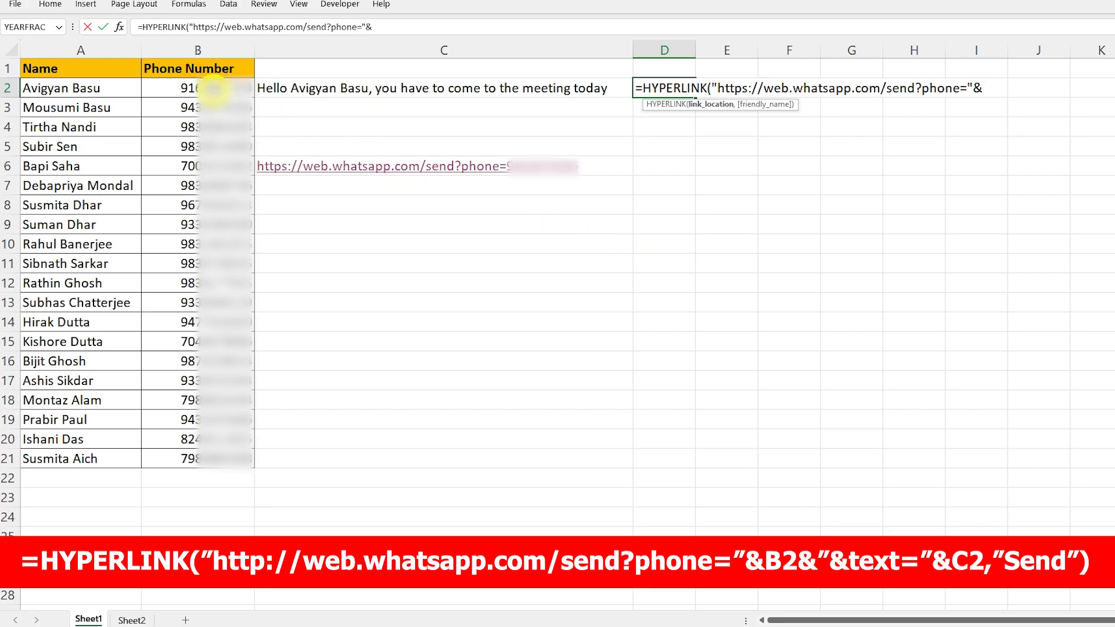
left_click(213, 87)
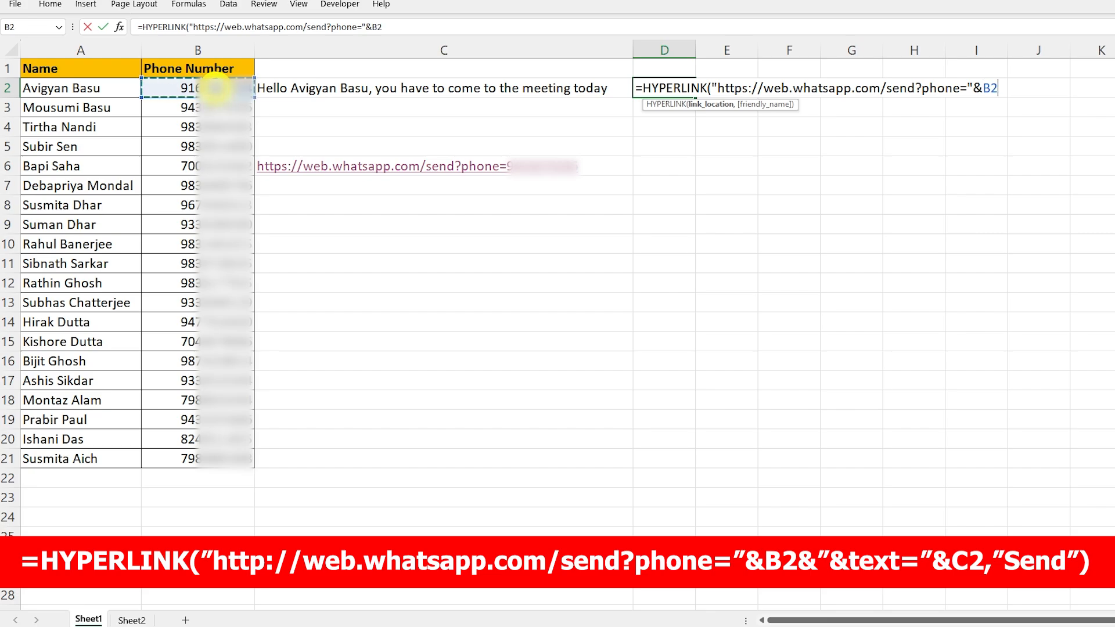
type("&\"&")
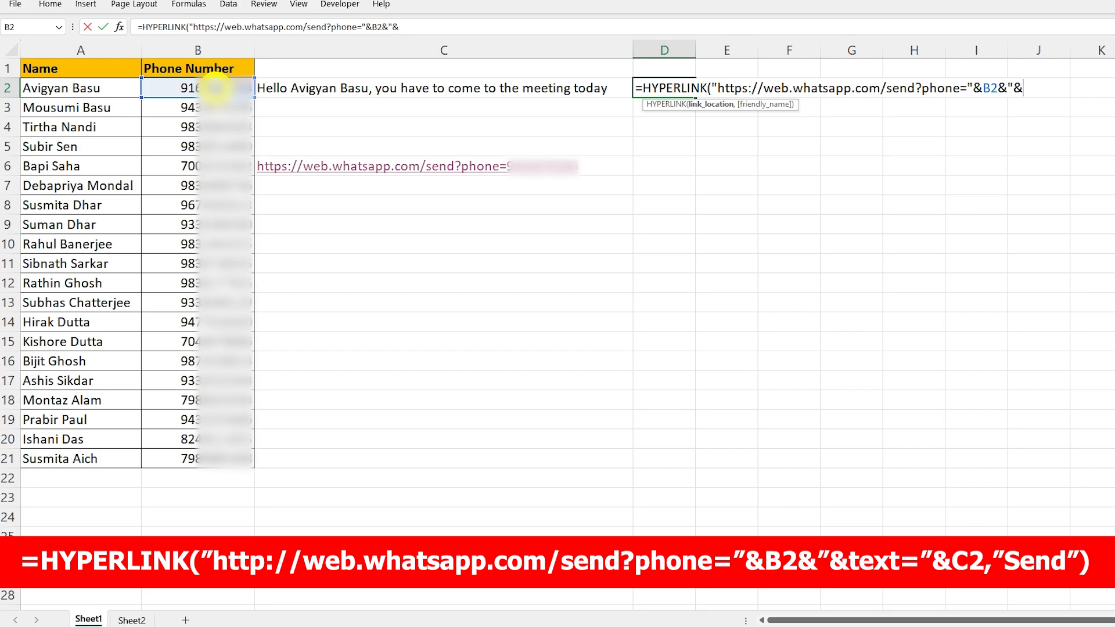
type("text=\"&")
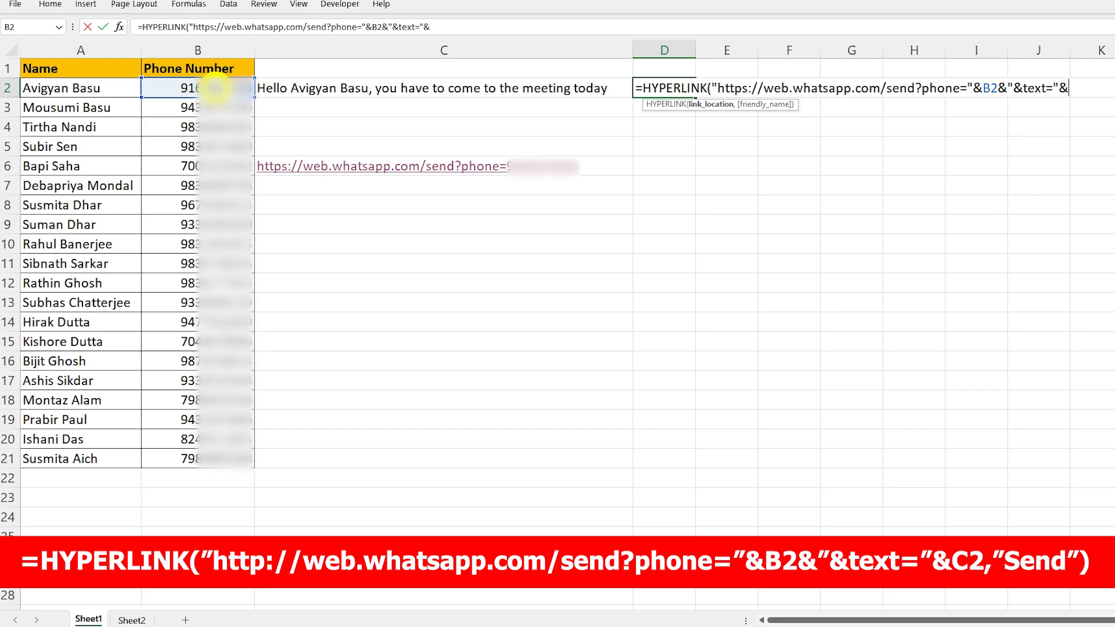
left_click(405, 90)
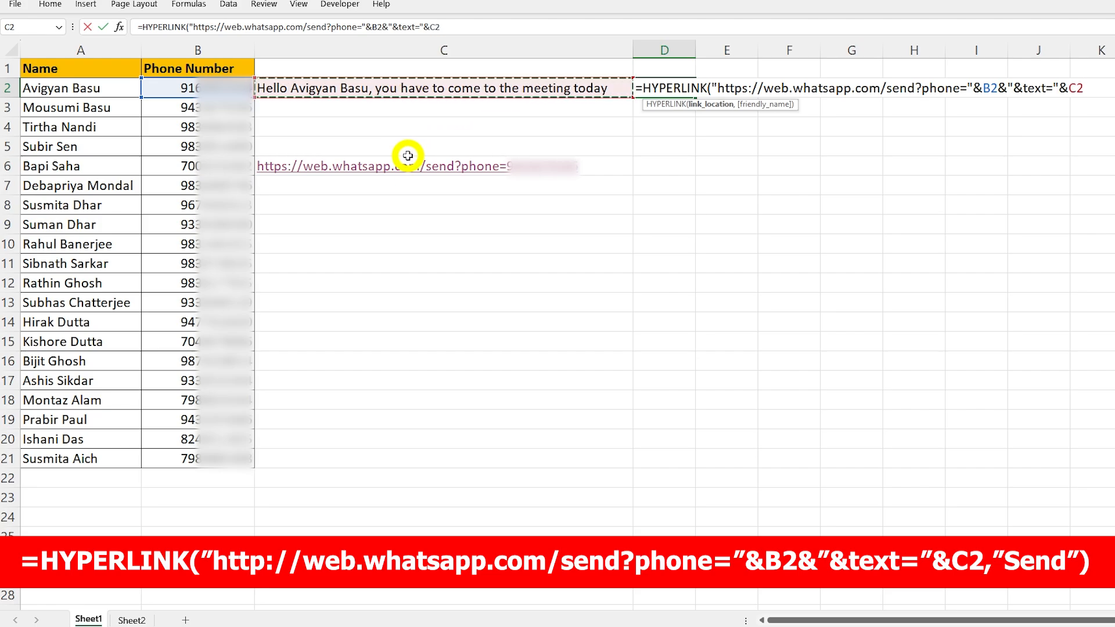
type(",\"")
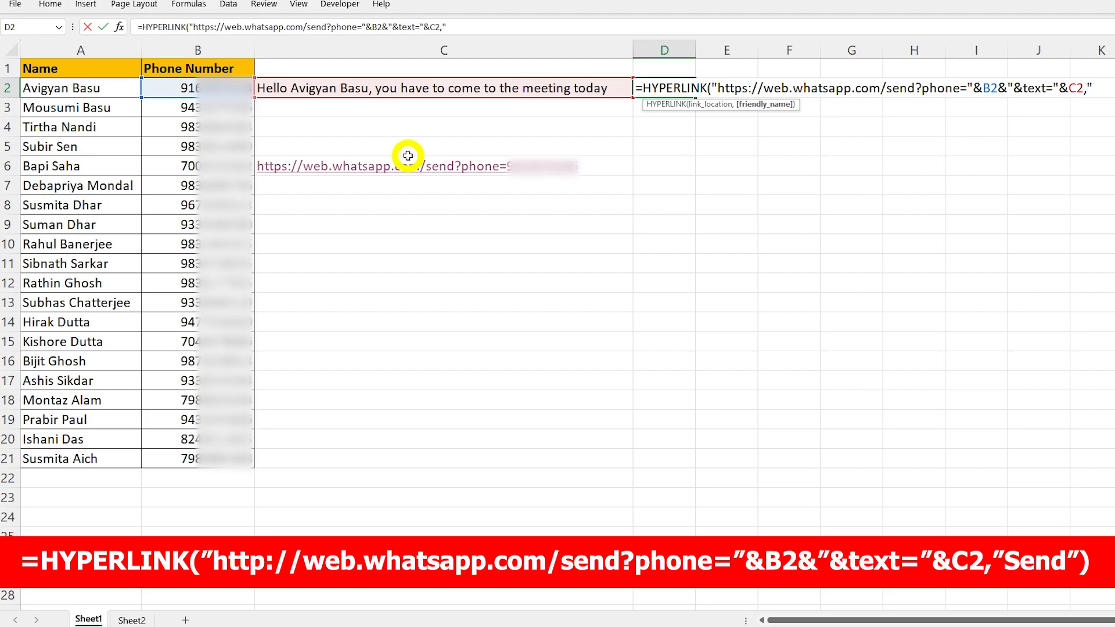
type("Send\"")
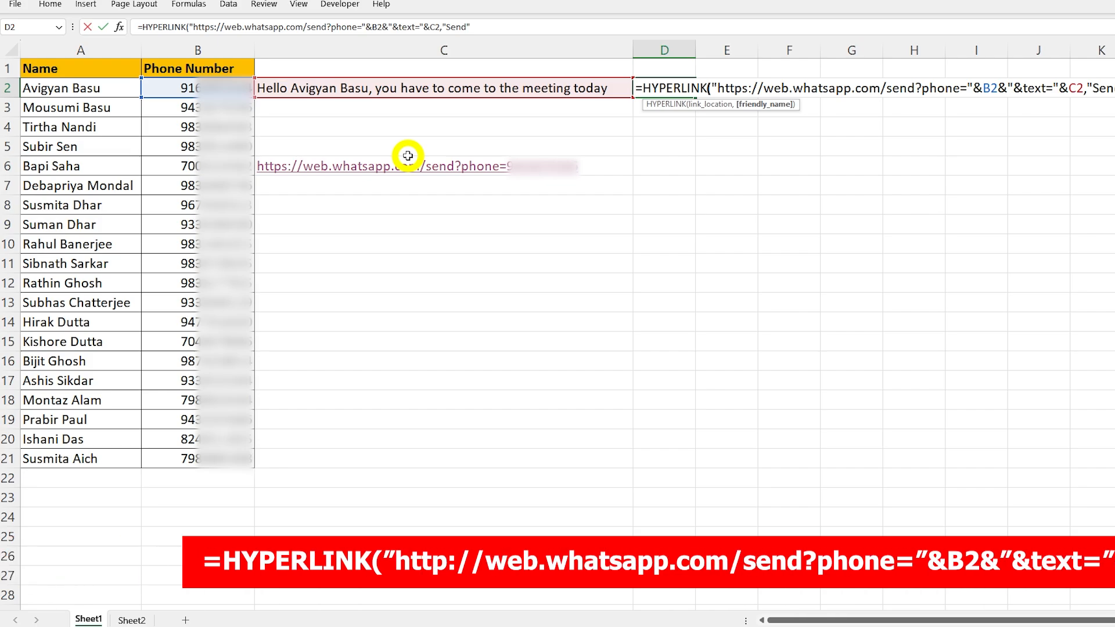
key("Return")
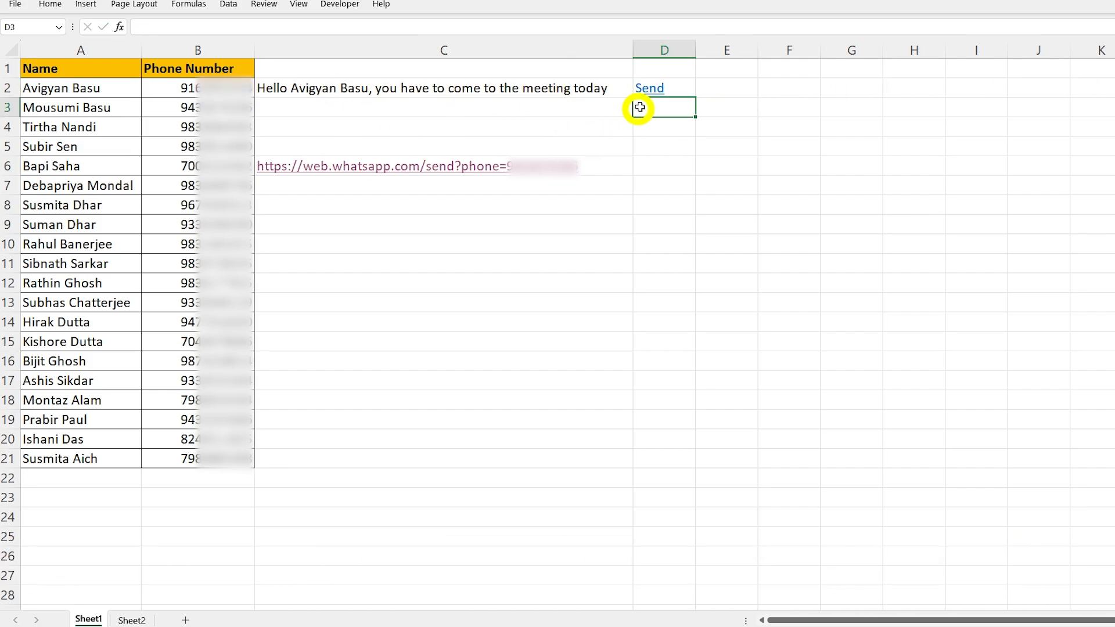
Follow the Send link in D2 to WhatsApp Web and send the prefilled meeting message to the first contact.
left_click(652, 90)
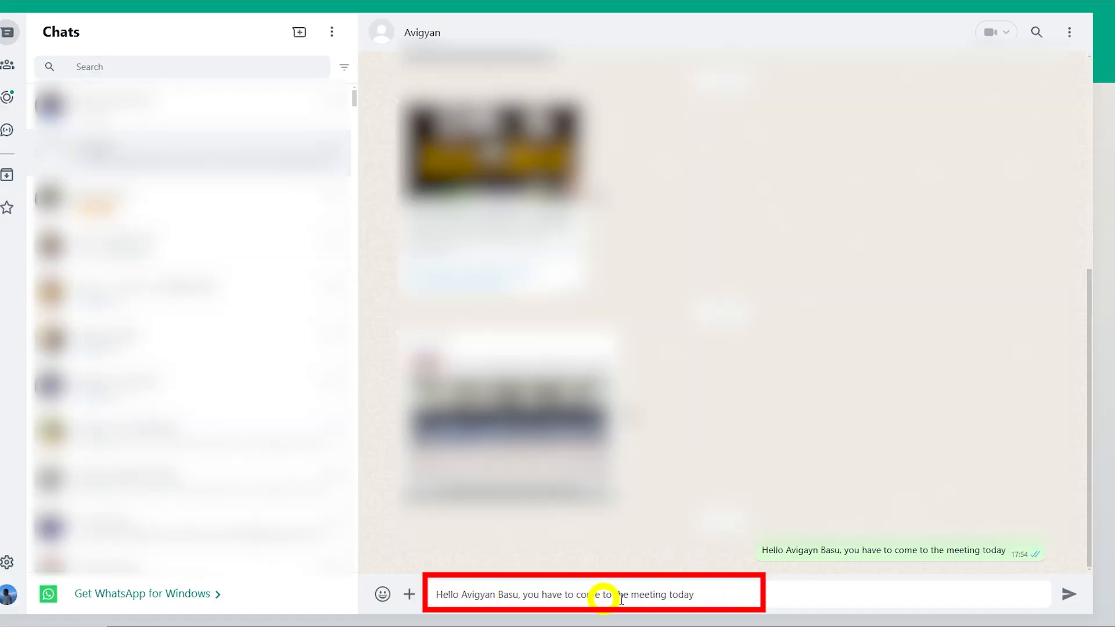
left_click(1069, 594)
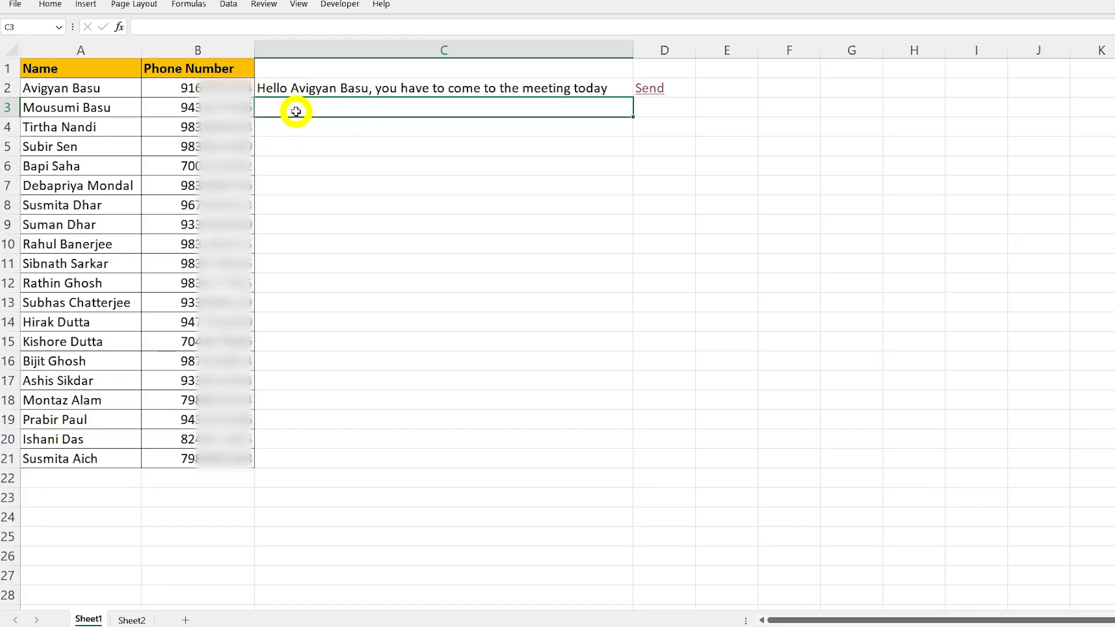
Back in Excel, fill the C2 message formula and the D2 link formula down to row 21, with column C widened to fit the messages.
left_click(365, 88)
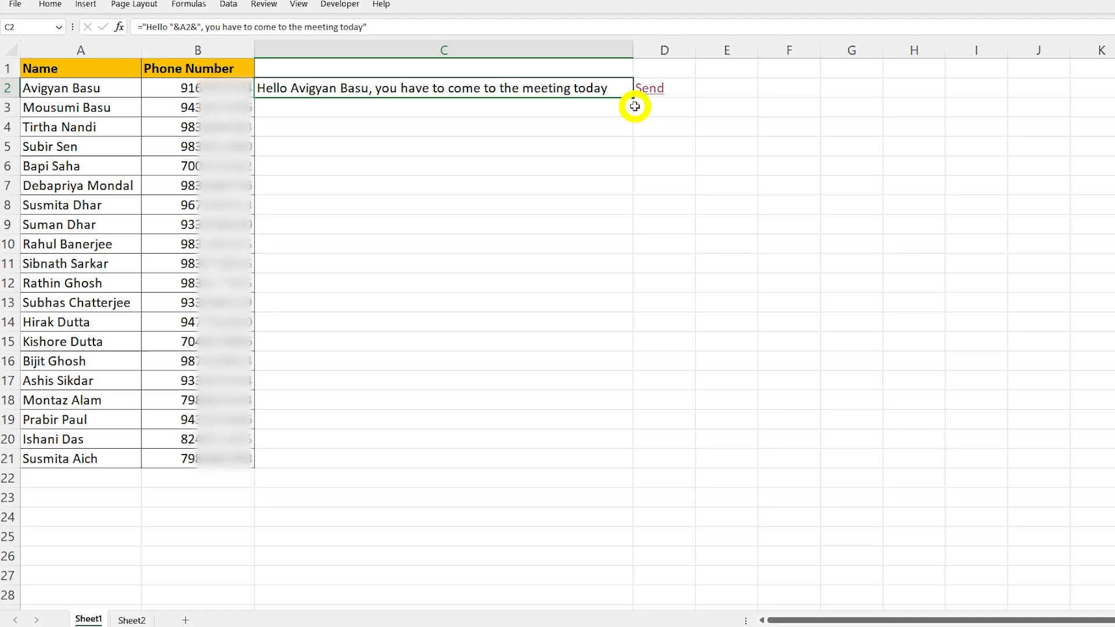
left_click_drag(633, 99, 602, 472)
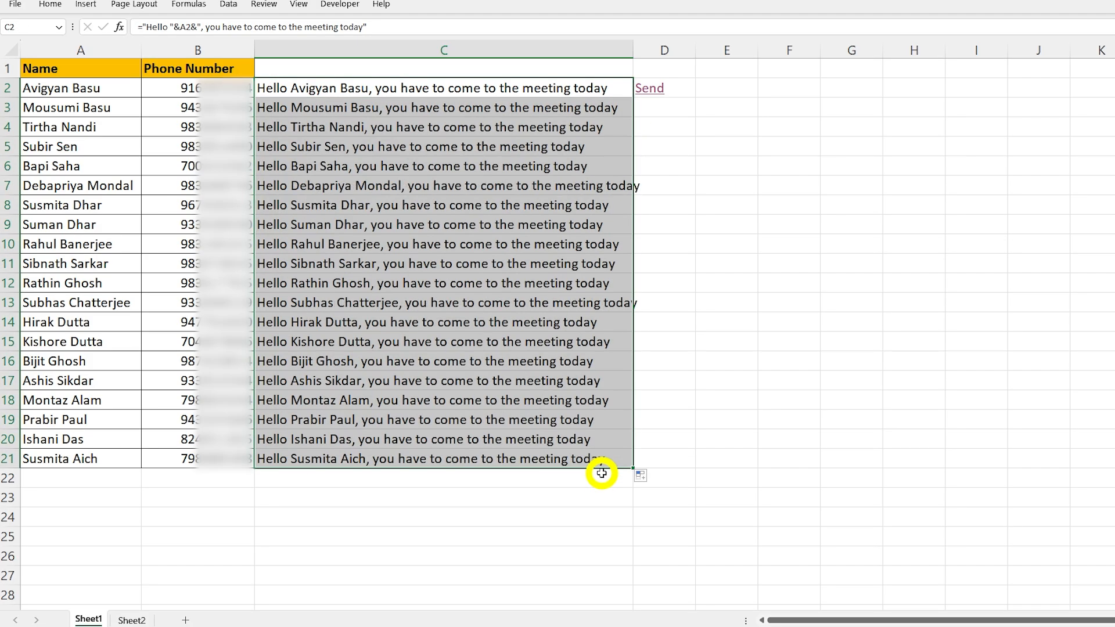
left_click(680, 90)
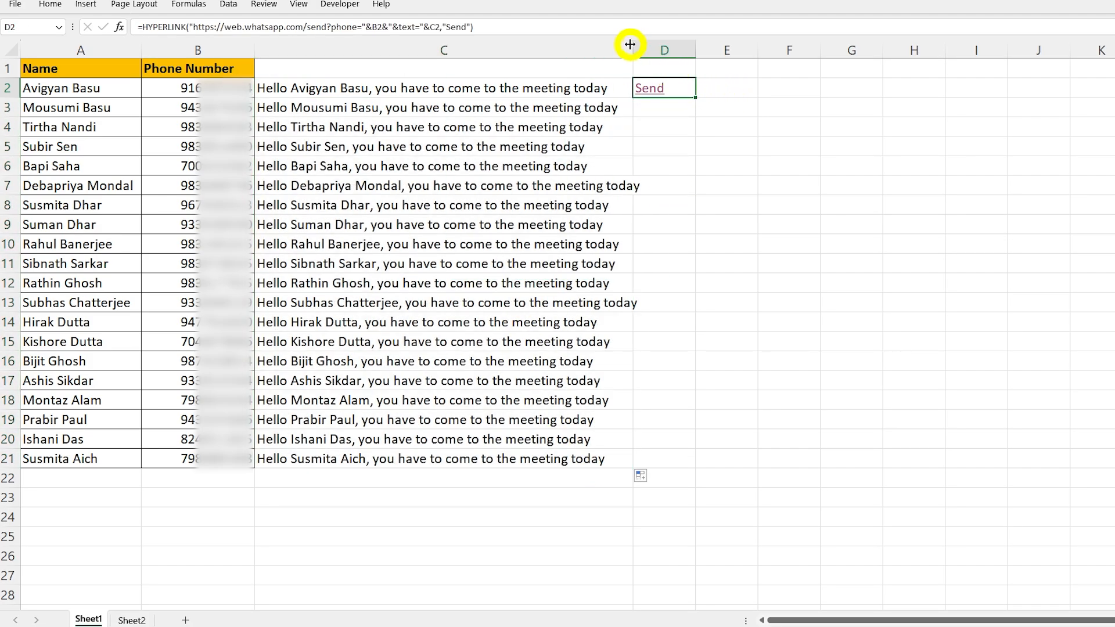
left_click_drag(633, 50, 644, 50)
left_click_drag(706, 97, 707, 472)
Follow the Send link in D3 to WhatsApp Web and send the prefilled meeting message to the second contact.
left_click(198, 90)
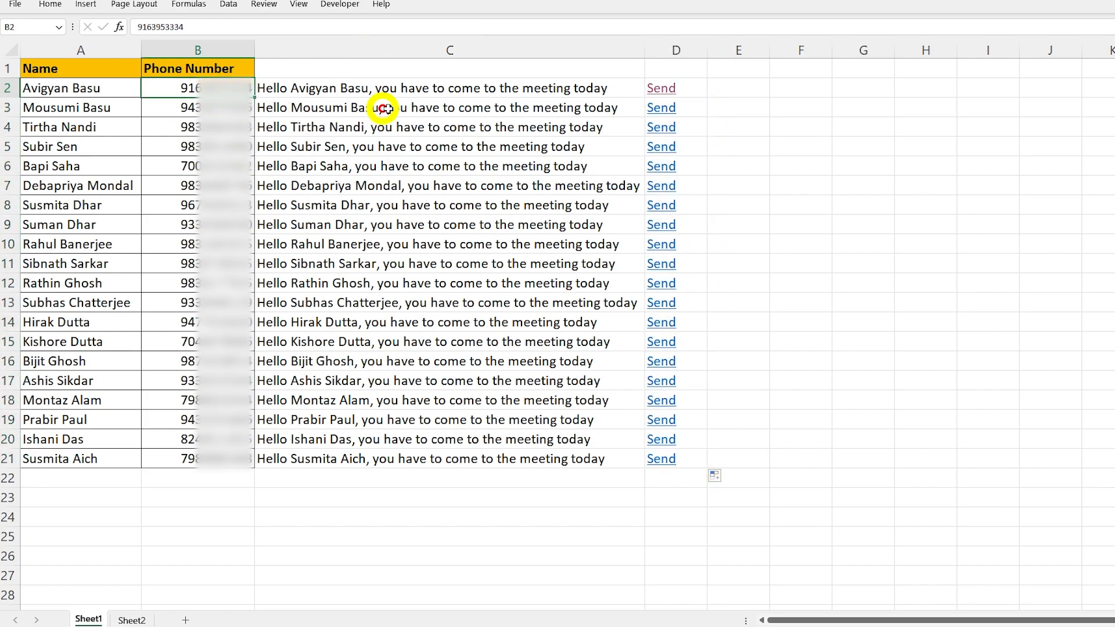
left_click(667, 108)
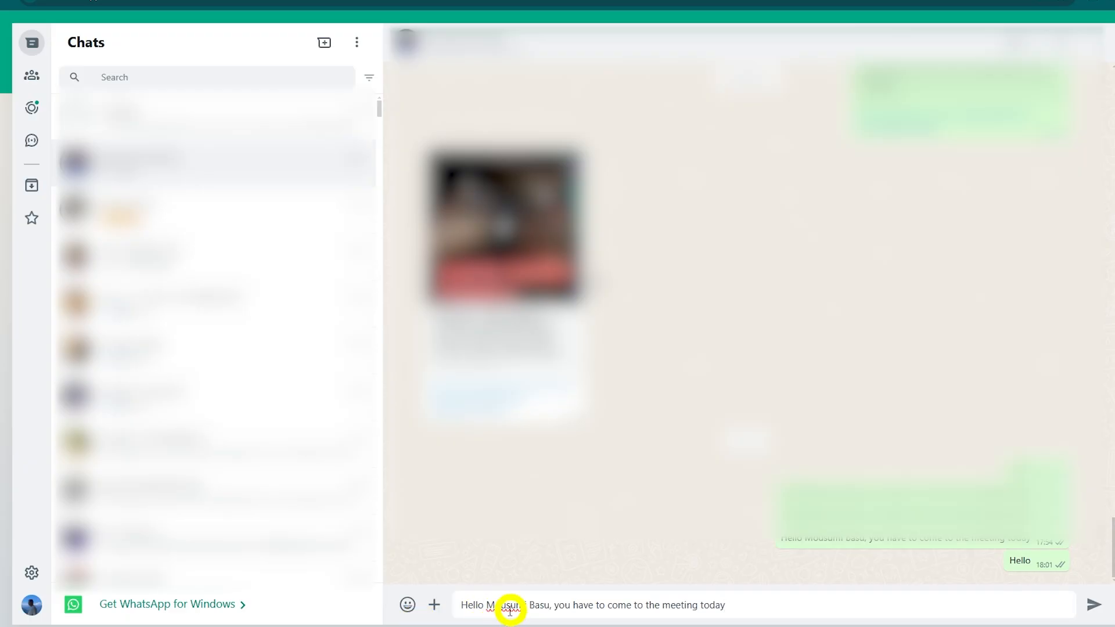
left_click(1097, 612)
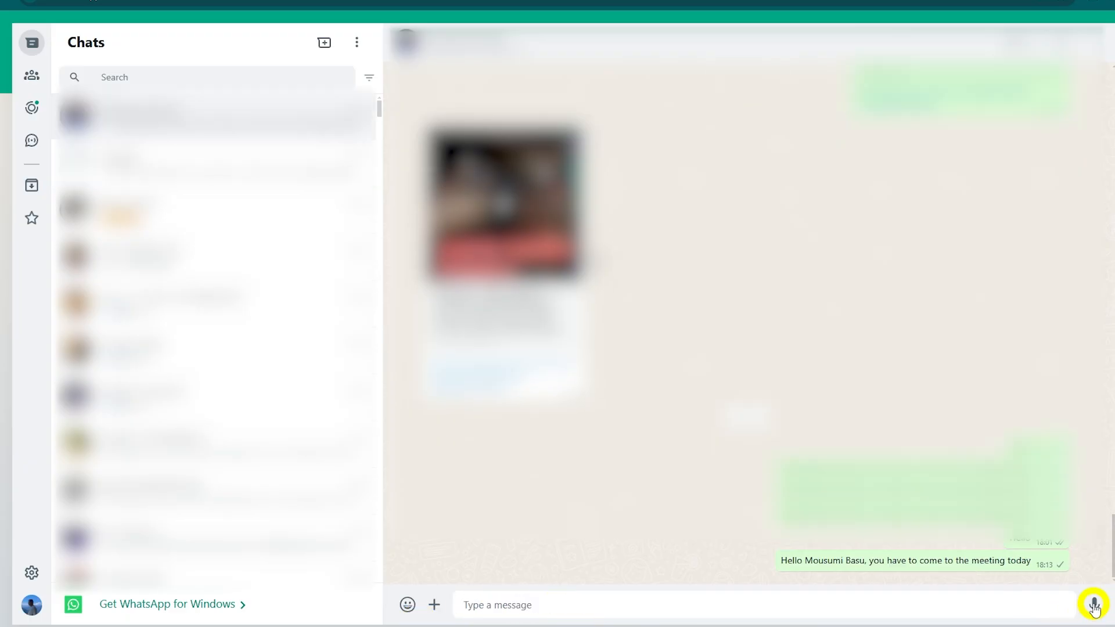